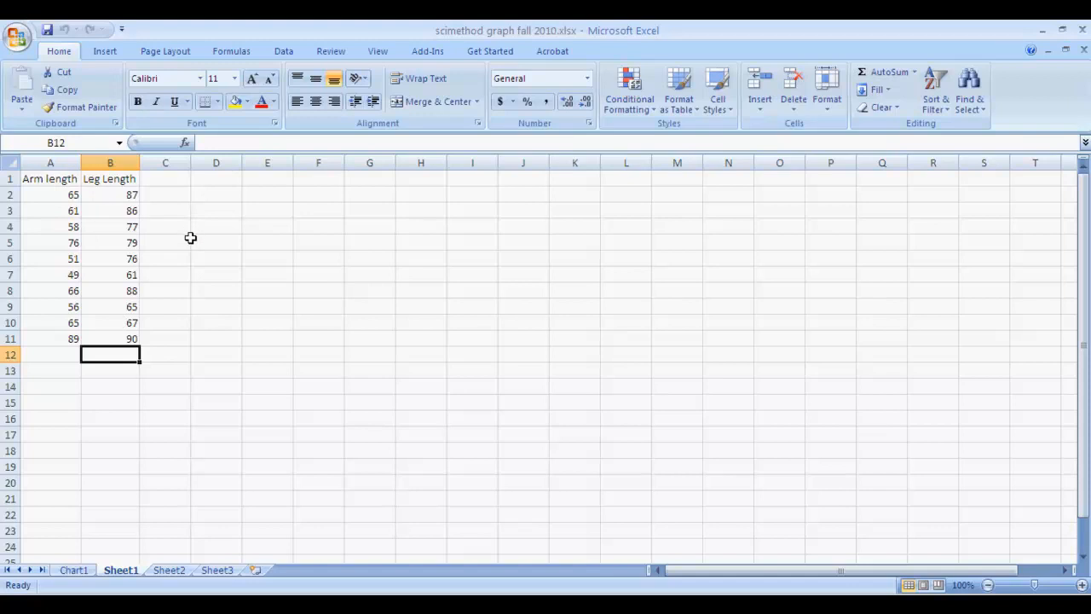
- Insert a markers-only scatter chart of the arm length and leg length data
{"action": "left_click", "coordinate": [105, 52]}
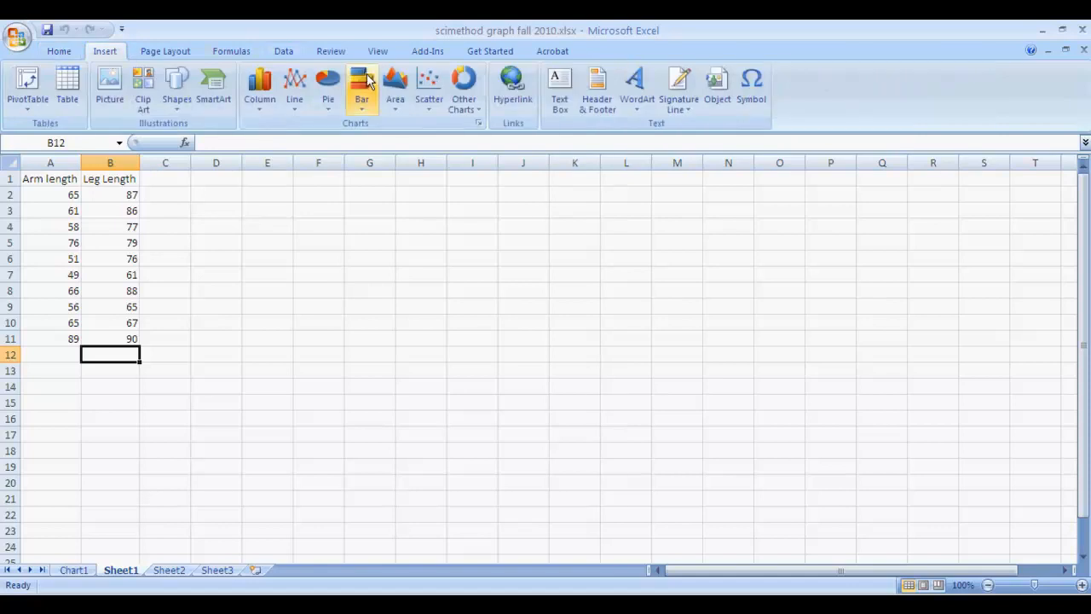
{"action": "left_click", "coordinate": [432, 102]}
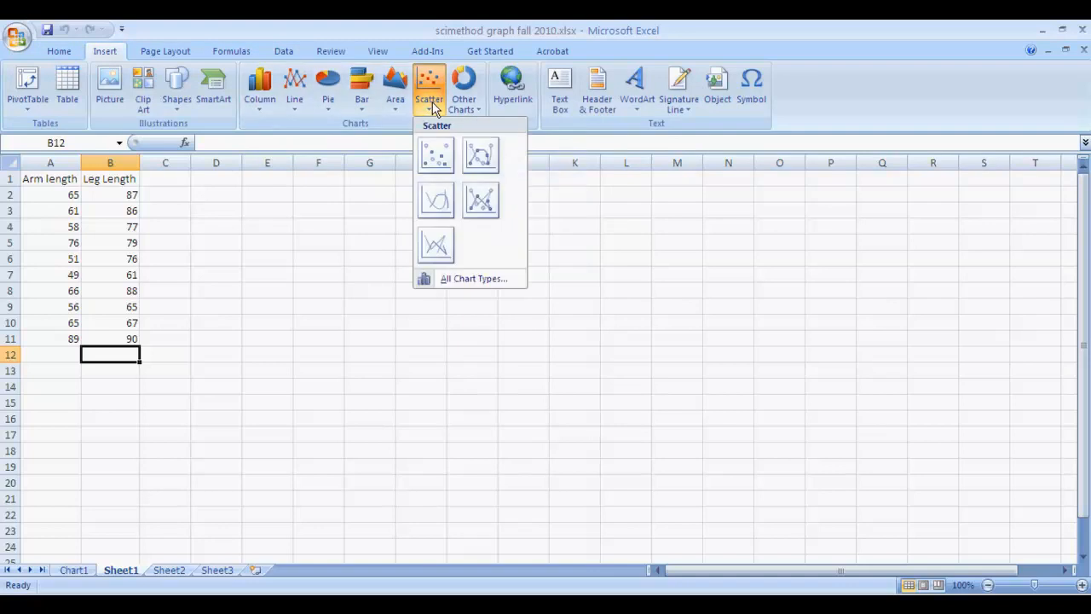
{"action": "left_click", "coordinate": [437, 161]}
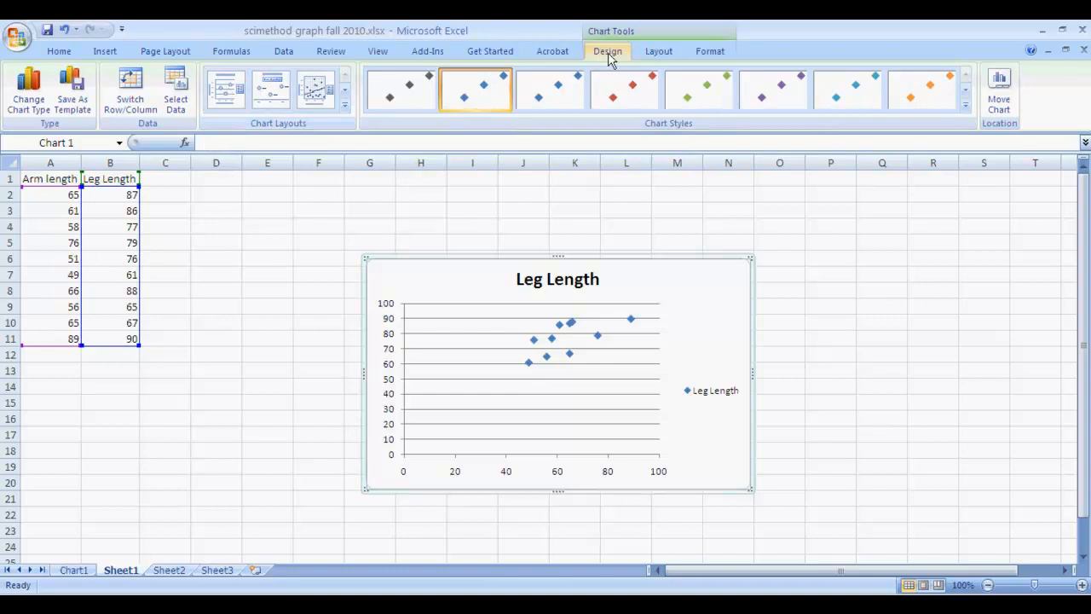
- Apply the first chart layout, which includes axis titles, and title the horizontal axis "Arm length (cm)"
{"action": "left_click", "coordinate": [228, 98]}
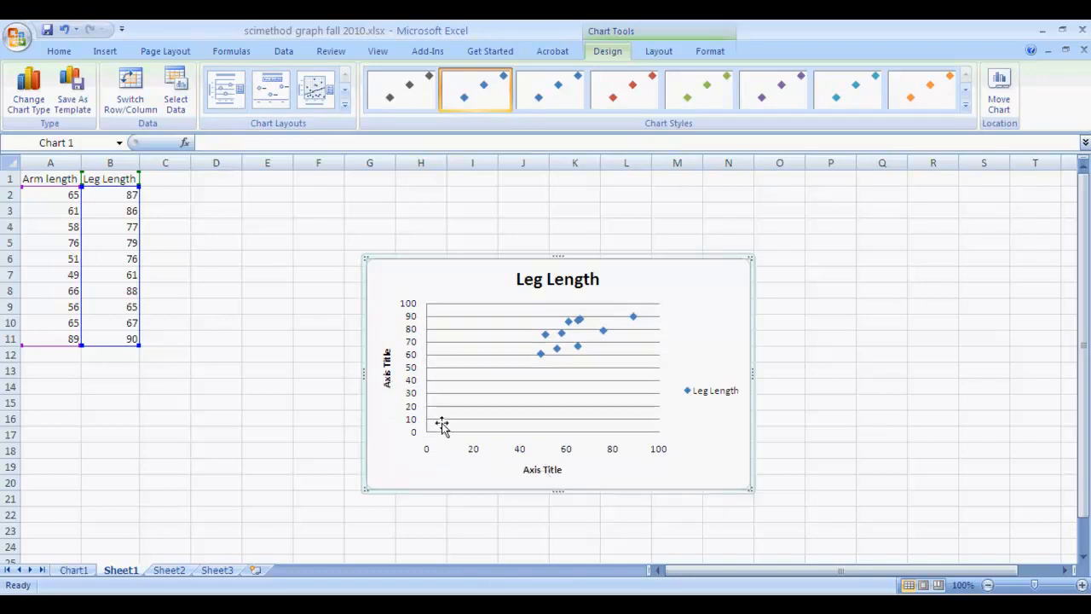
{"action": "left_click", "coordinate": [544, 471]}
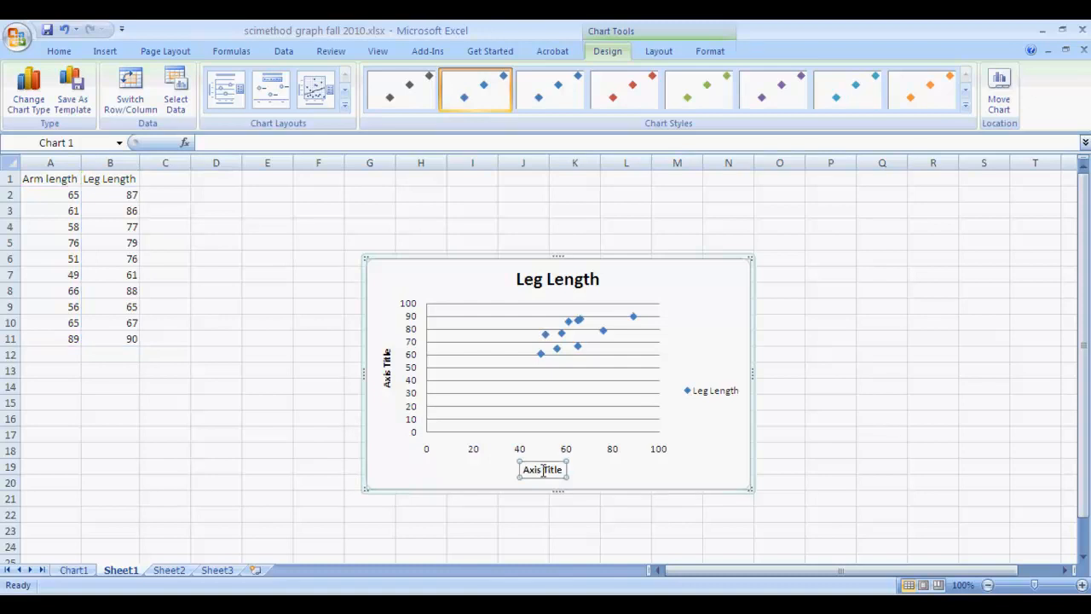
{"action": "left_click_drag", "start_coordinate": [564, 470], "coordinate": [521, 469]}
{"action": "type", "text": "Arm"}
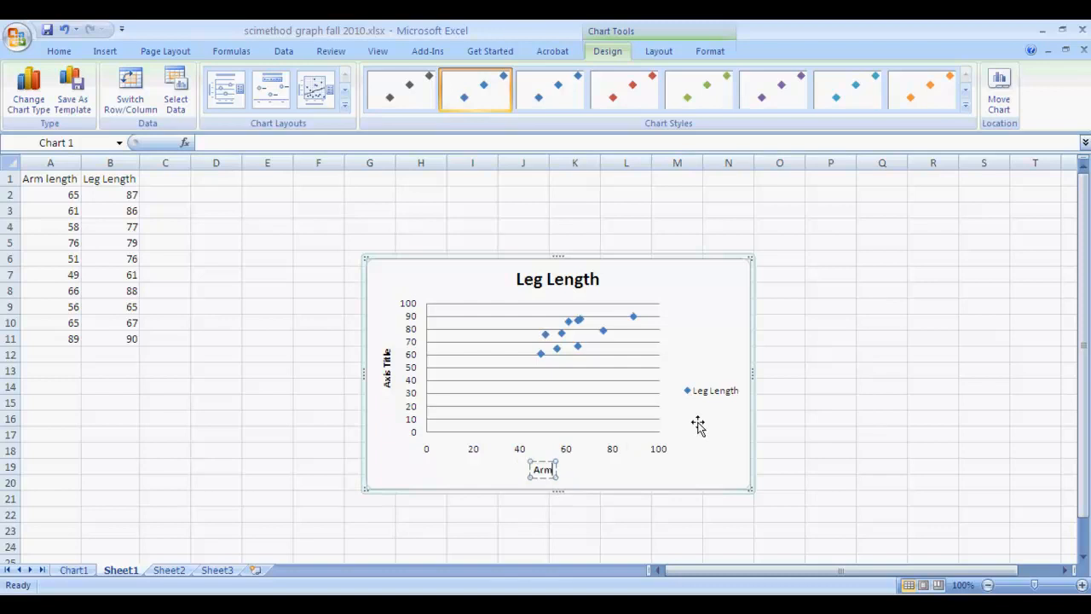
{"action": "type", "text": " length"}
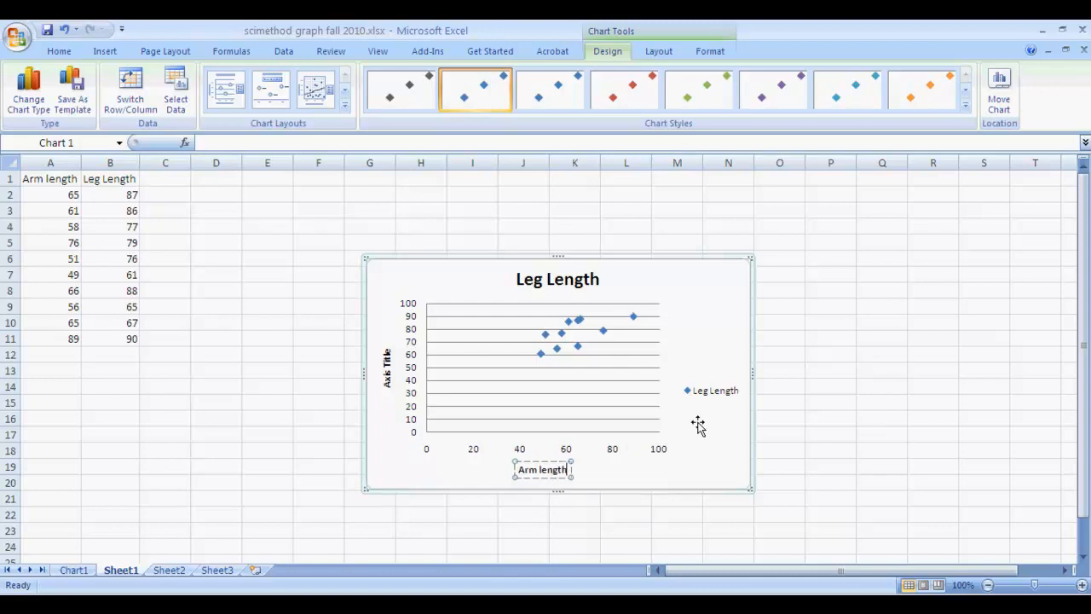
{"action": "type", "text": " (cm)"}
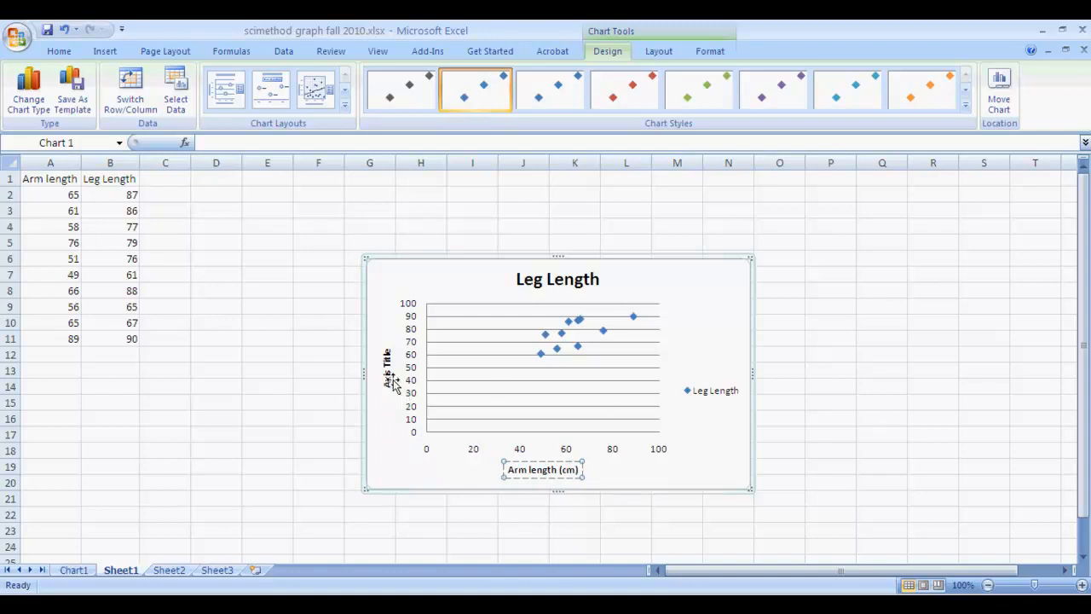
- Replace the vertical axis title placeholder with "Leg length (cm)"
{"action": "left_click", "coordinate": [388, 381]}
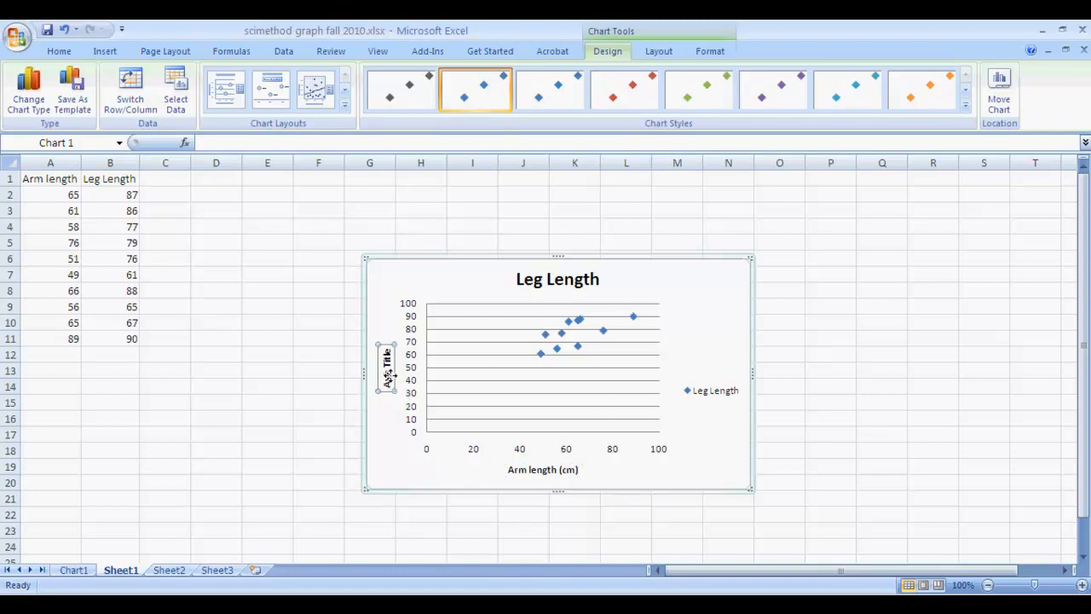
{"action": "left_click_drag", "start_coordinate": [386, 349], "coordinate": [388, 385]}
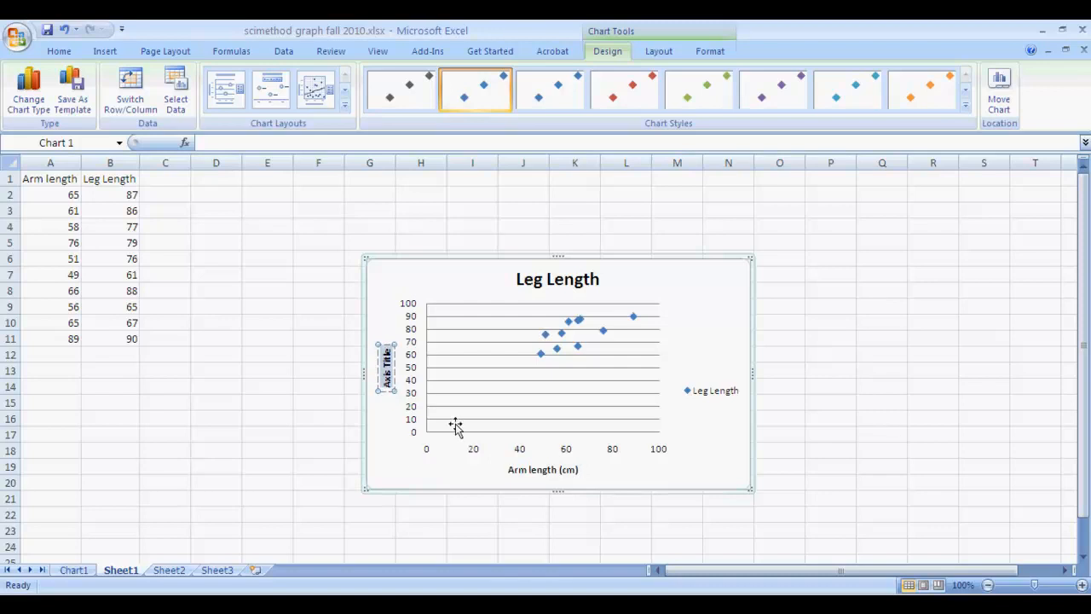
{"action": "type", "text": "Leg length (cm)"}
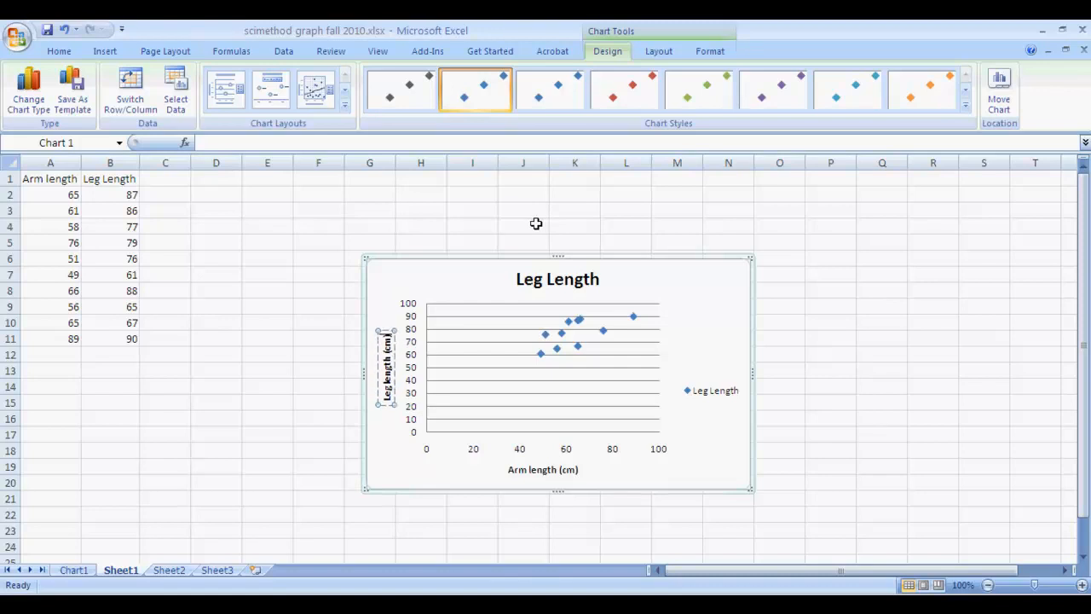
- Change the chart title to "Arm Length vs. Leg Length"
{"action": "left_click", "coordinate": [554, 288]}
{"action": "left_click", "coordinate": [600, 286]}
{"action": "left_click_drag", "start_coordinate": [602, 284], "coordinate": [529, 279]}
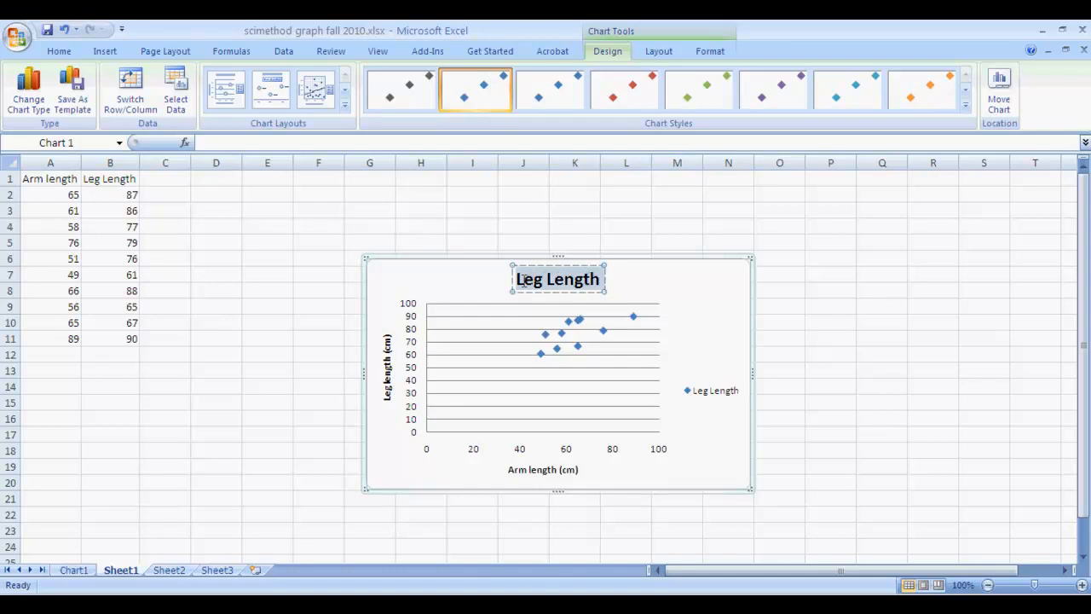
{"action": "type", "text": "Arm"}
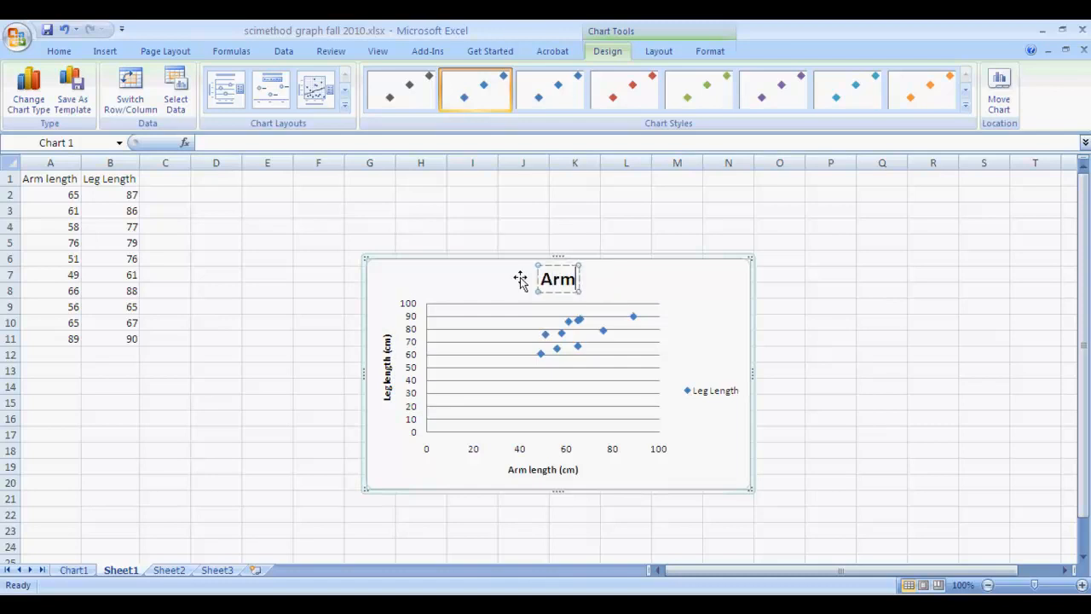
{"action": "type", "text": " Length vs. Leg Length"}
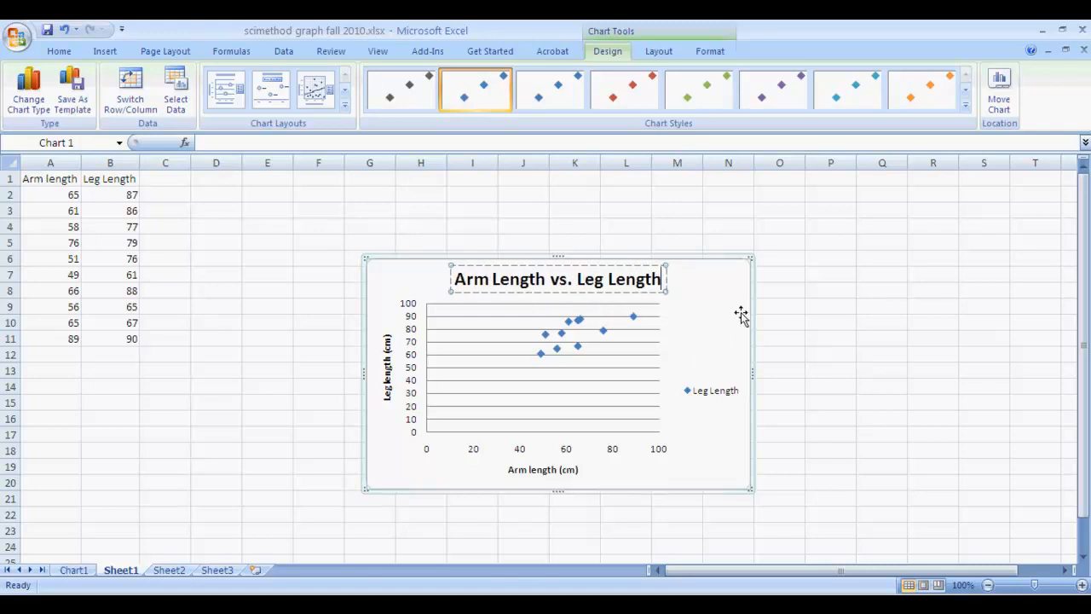
{"action": "left_click", "coordinate": [799, 313]}
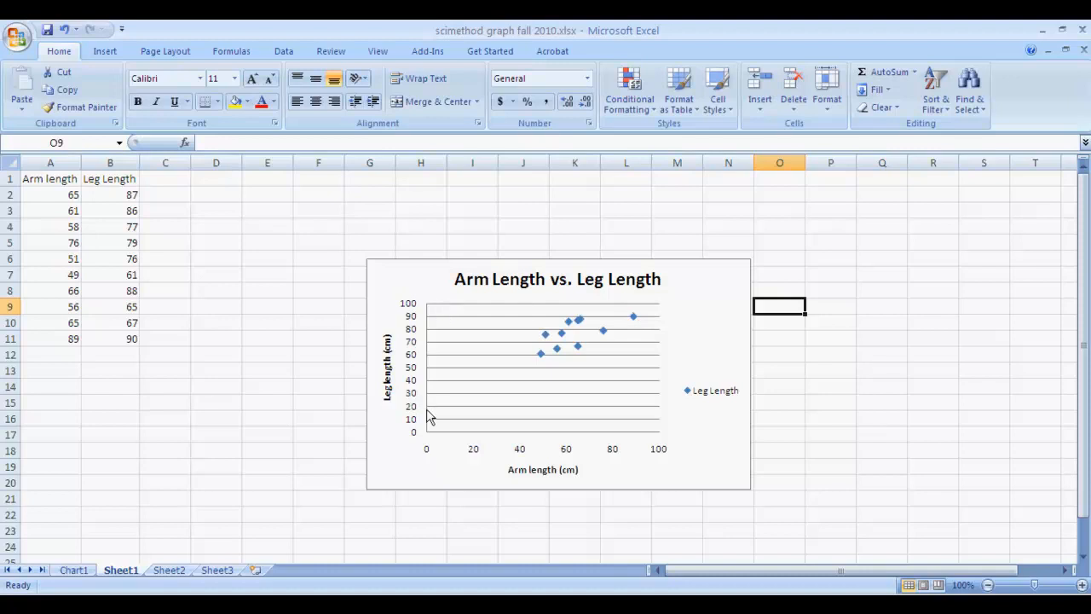
- Fix the vertical leg length axis to a minimum of 60 and a maximum of 90
{"action": "right_click", "coordinate": [412, 338]}
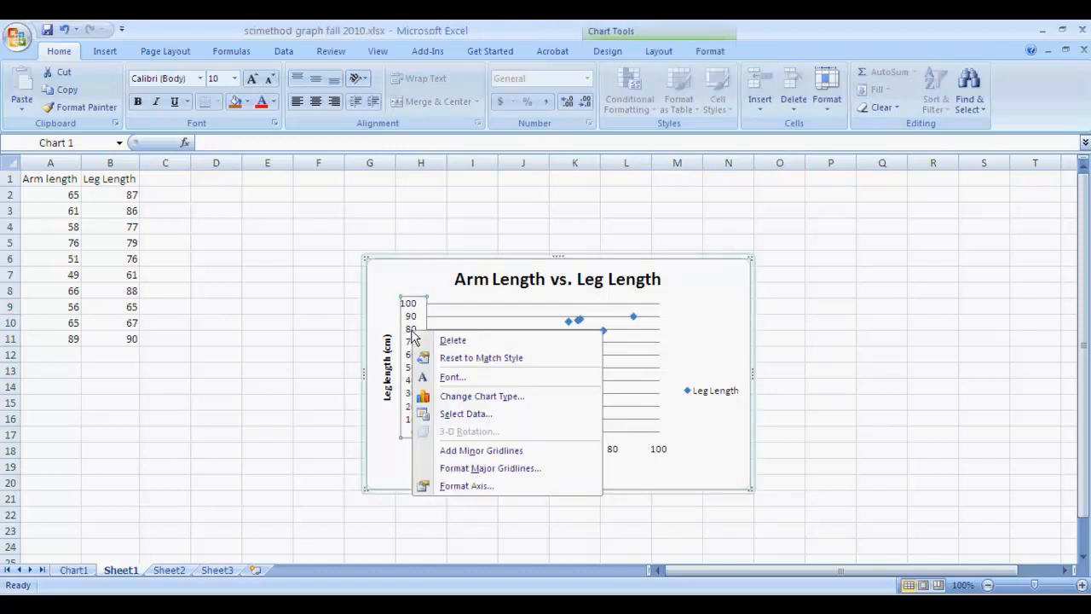
{"action": "left_click", "coordinate": [467, 487]}
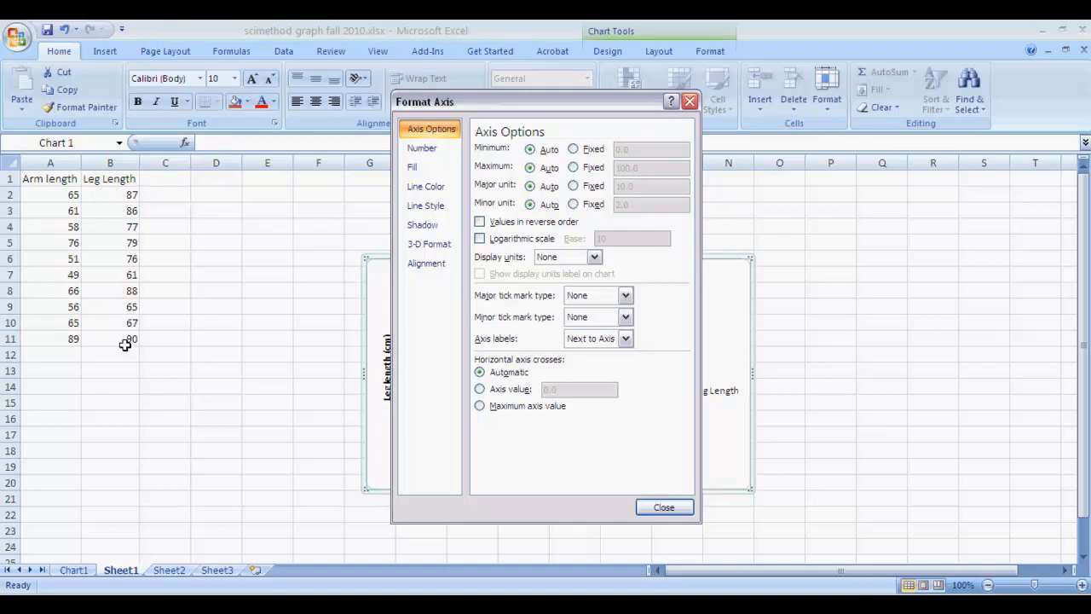
{"action": "left_click", "coordinate": [573, 150]}
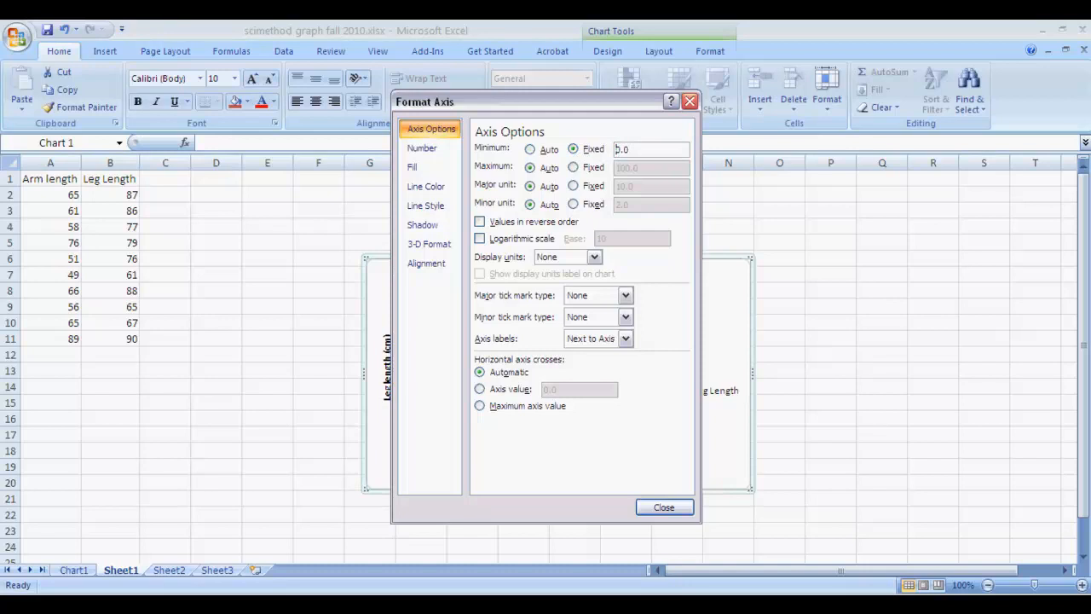
{"action": "left_click", "coordinate": [572, 169]}
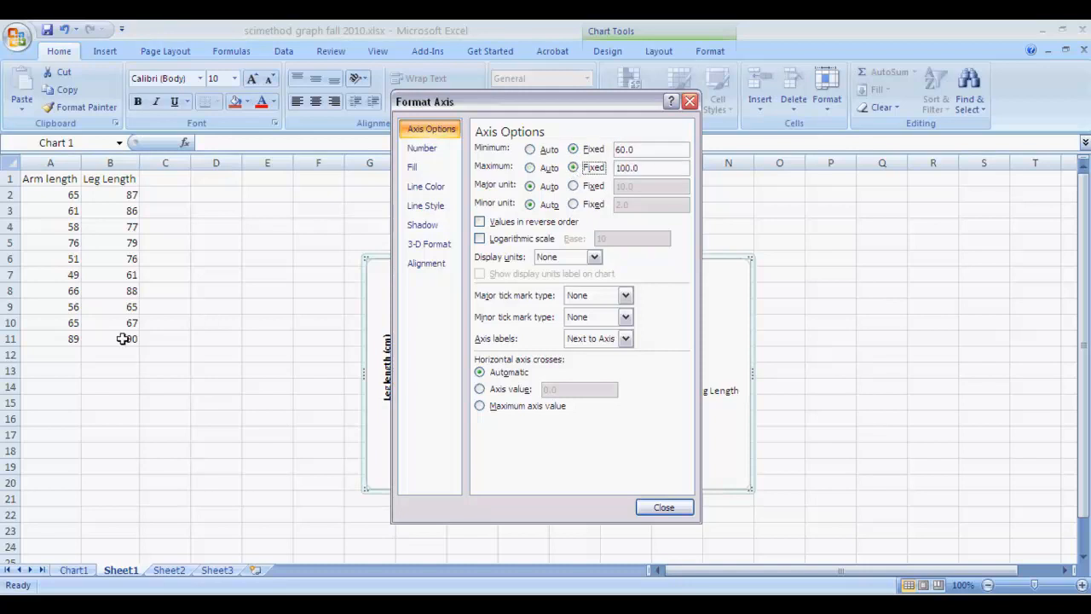
{"action": "left_click", "coordinate": [626, 168]}
{"action": "key", "text": "BackSpace"}
{"action": "key", "text": "BackSpace"}
{"action": "type", "text": "9"}
{"action": "left_click", "coordinate": [664, 508]}
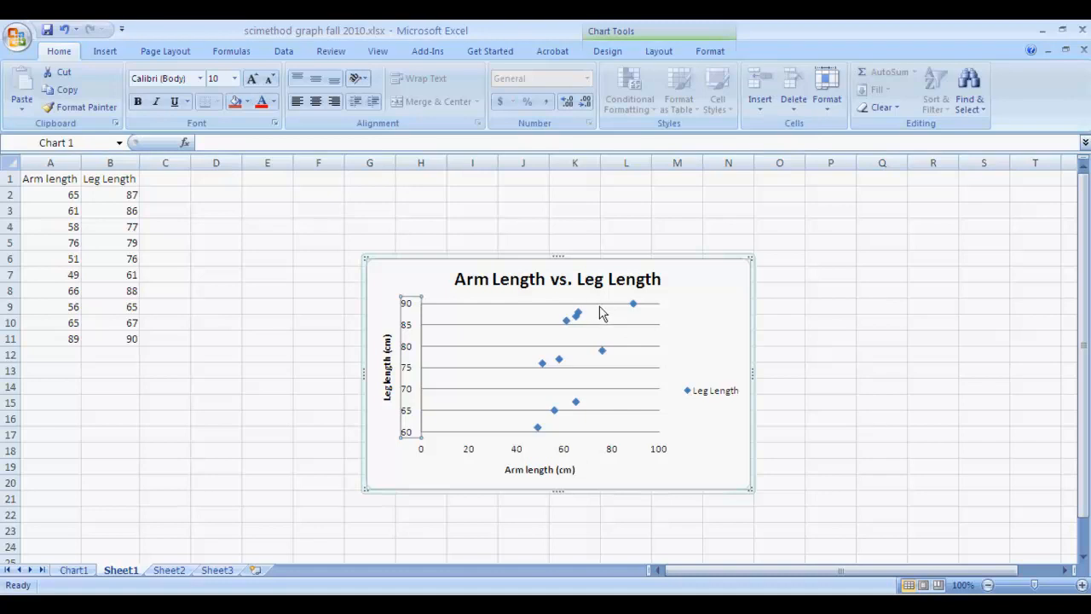
- Fix the horizontal arm length axis to a minimum of 60 and a maximum of 90
{"action": "right_click", "coordinate": [613, 456]}
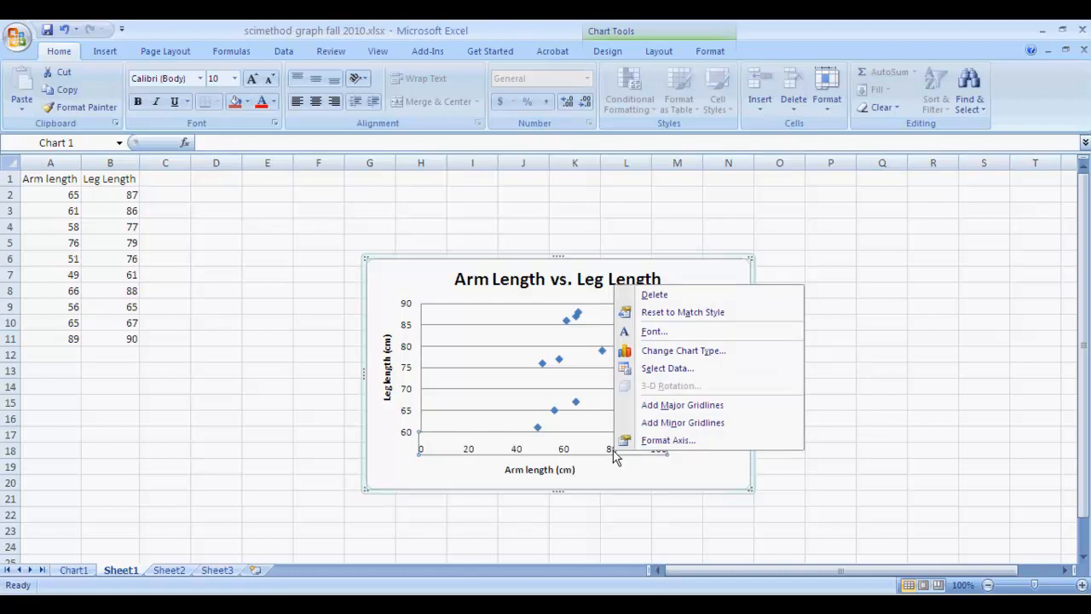
{"action": "left_click", "coordinate": [658, 444]}
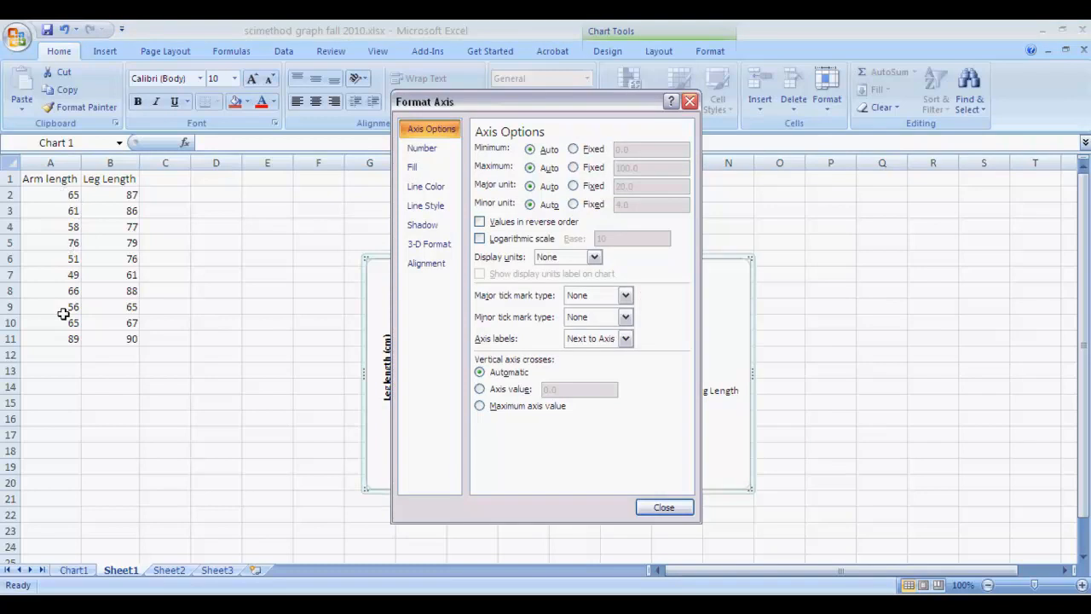
{"action": "left_click", "coordinate": [573, 150]}
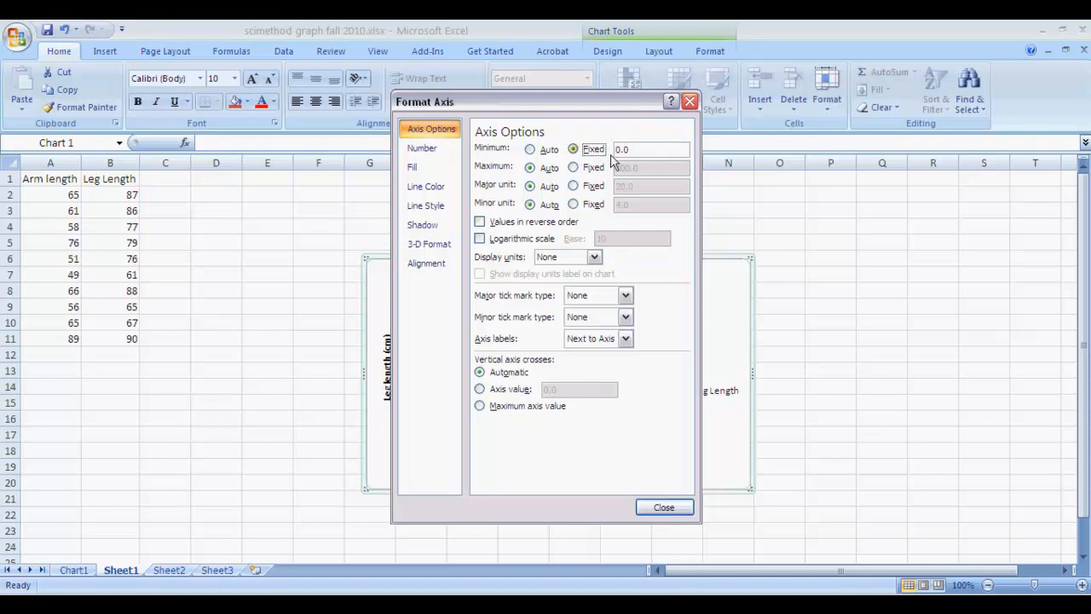
{"action": "type", "text": "6"}
{"action": "left_click", "coordinate": [573, 168]}
{"action": "left_click", "coordinate": [624, 168]}
{"action": "key", "text": "BackSpace"}
{"action": "key", "text": "BackSpace"}
{"action": "type", "text": "9"}
{"action": "left_click", "coordinate": [664, 508]}
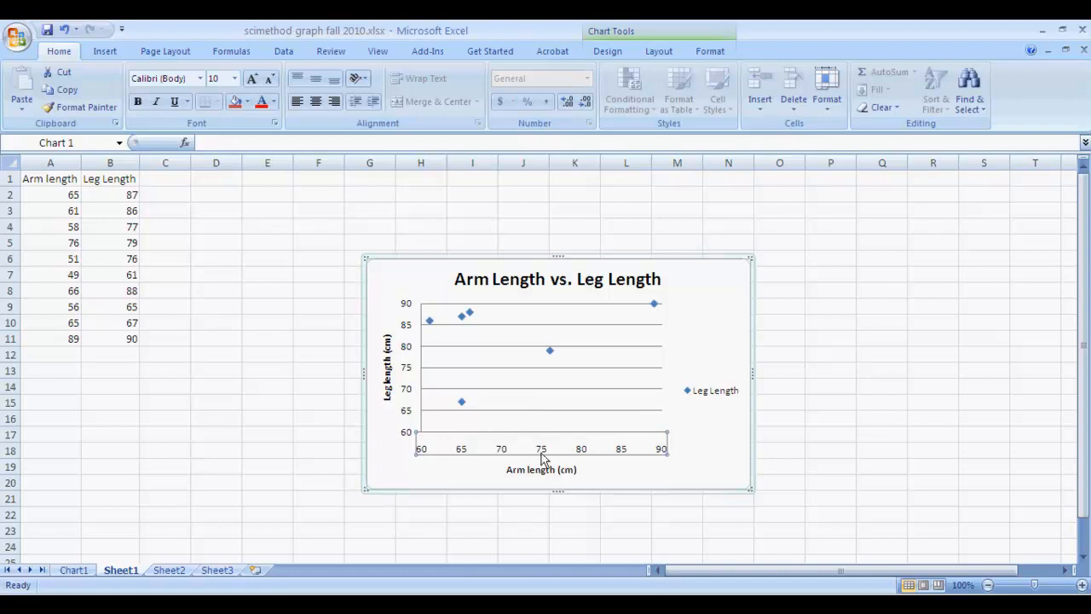
- Set the horizontal arm length axis minimum to 50
{"action": "left_click", "coordinate": [600, 439]}
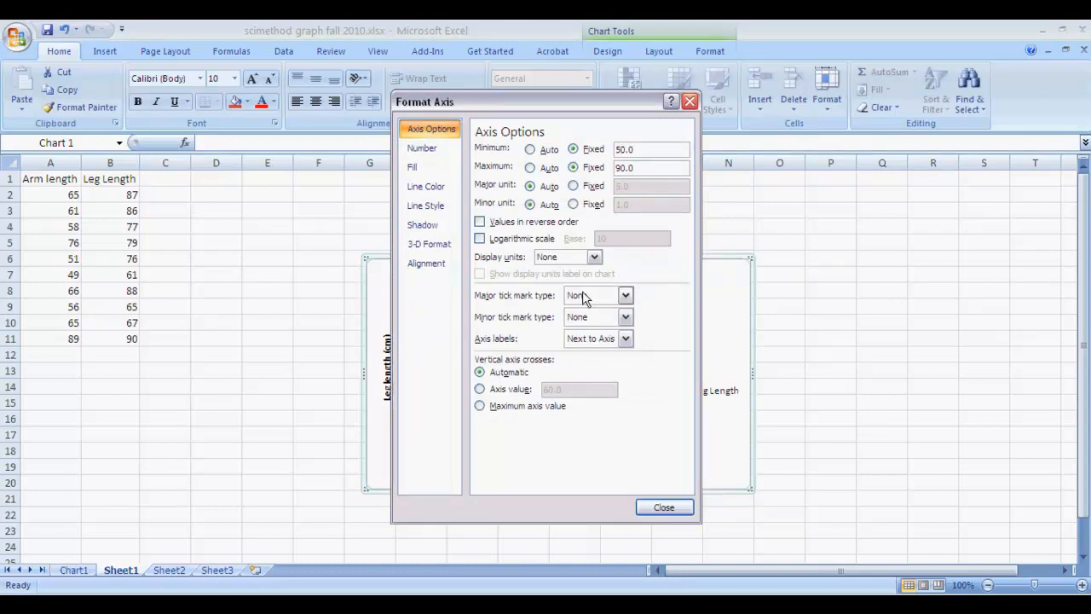
{"action": "left_click", "coordinate": [674, 507]}
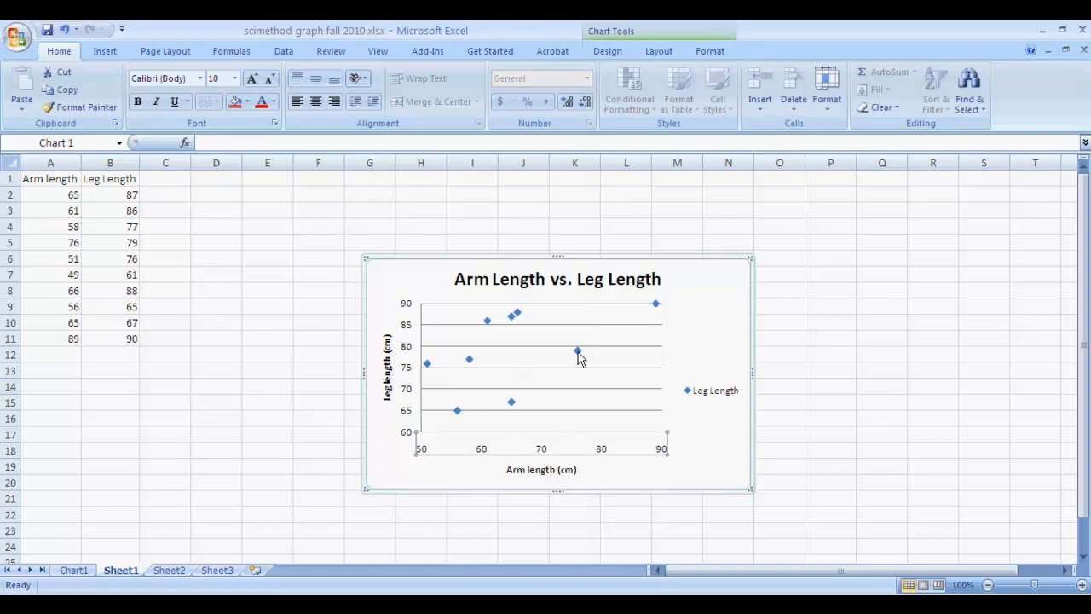
- Add a linear trendline to the Leg Length data series in the scatter chart
{"action": "right_click", "coordinate": [578, 357]}
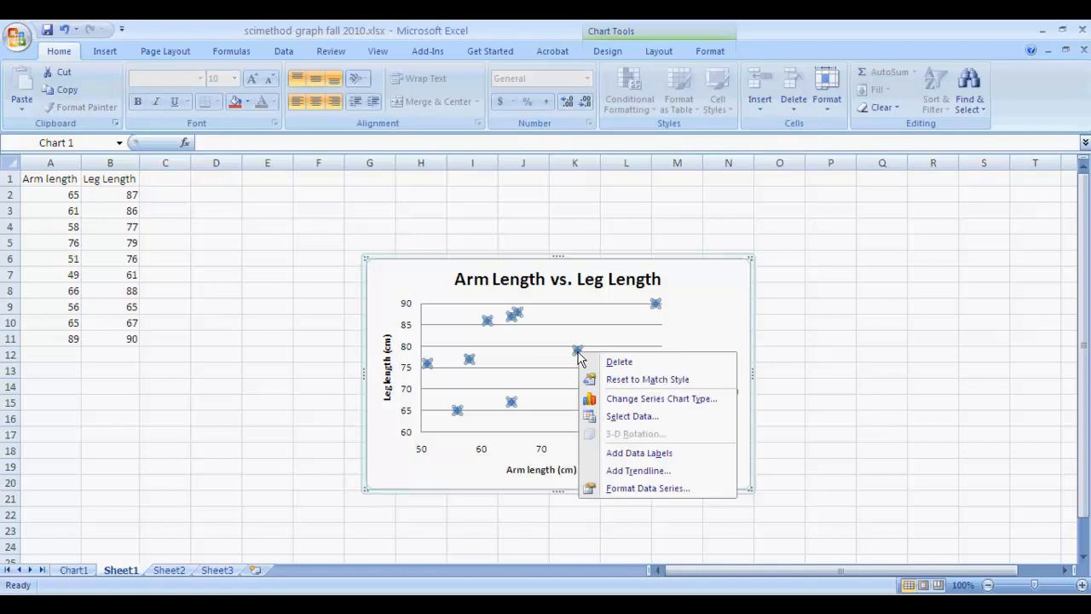
{"action": "left_click", "coordinate": [637, 473]}
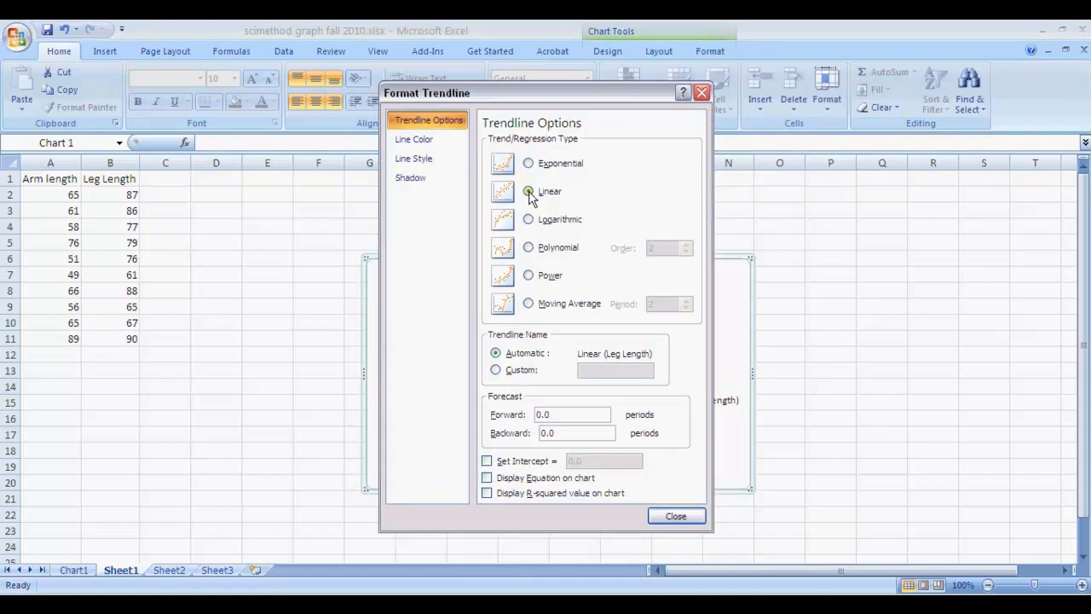
{"action": "left_click", "coordinate": [676, 515]}
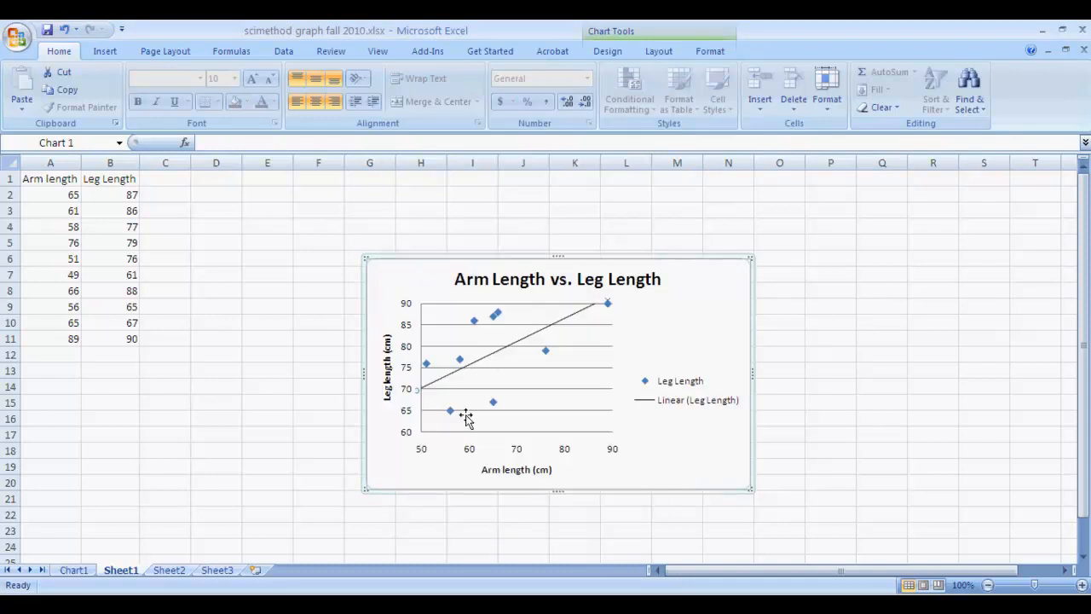